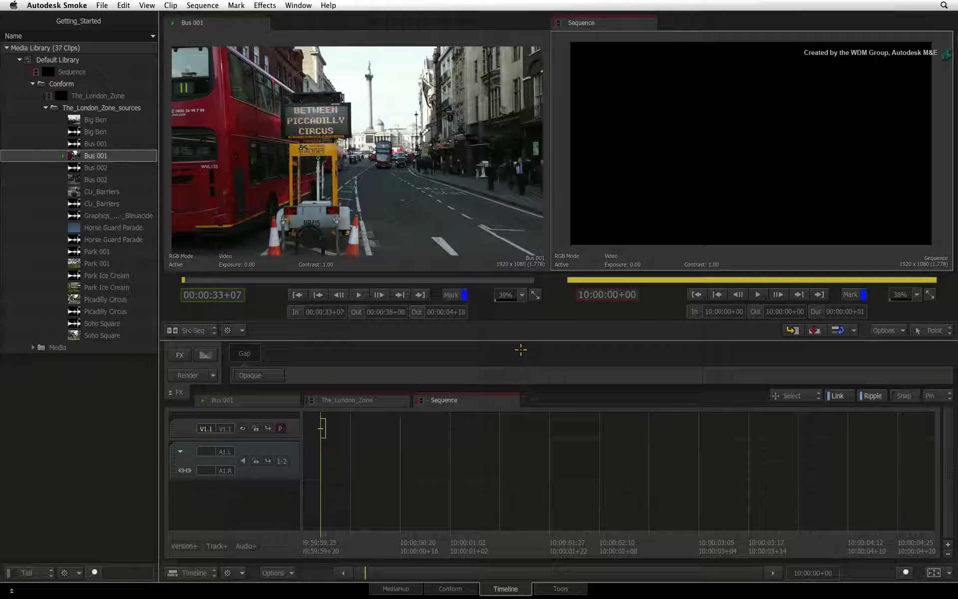
- Load Bus 002 from the Media Library and play it to about 00:00:41+01
{"action": "left_click", "coordinate": [73, 180]}
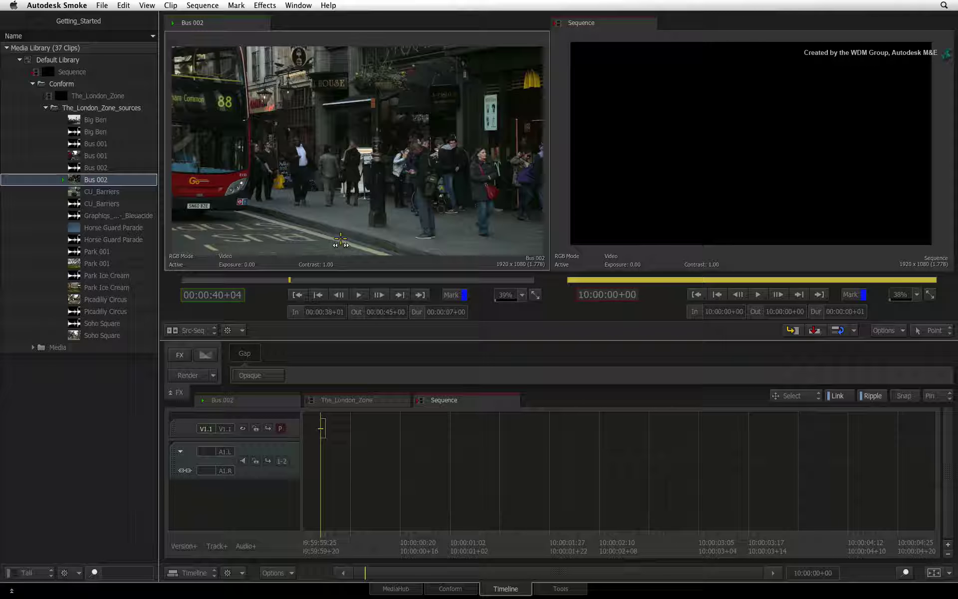
{"action": "key", "text": "space"}
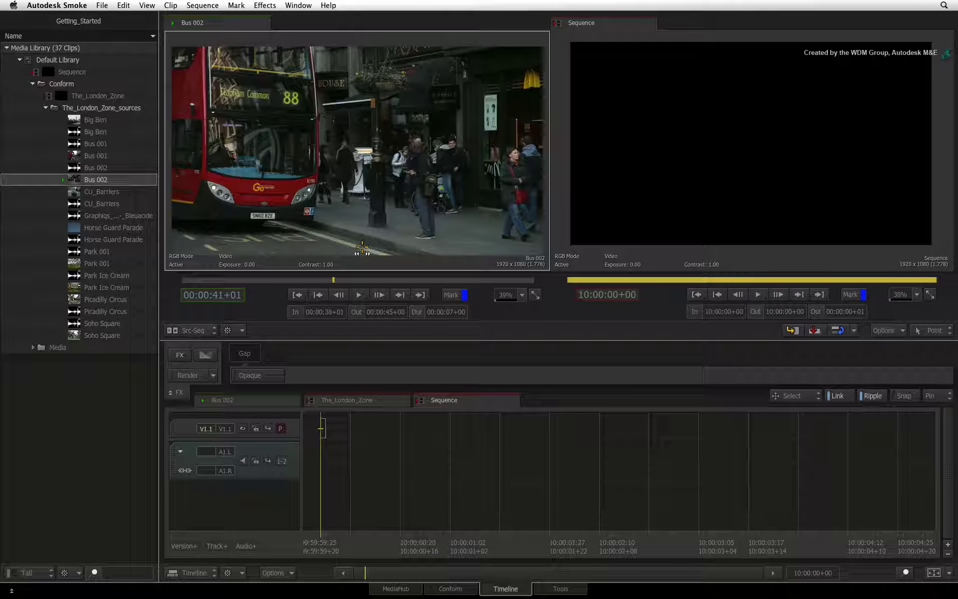
- Jog Bus 002 forward, then in reverse, then stop it with J, K and L
{"action": "key", "text": "l"}
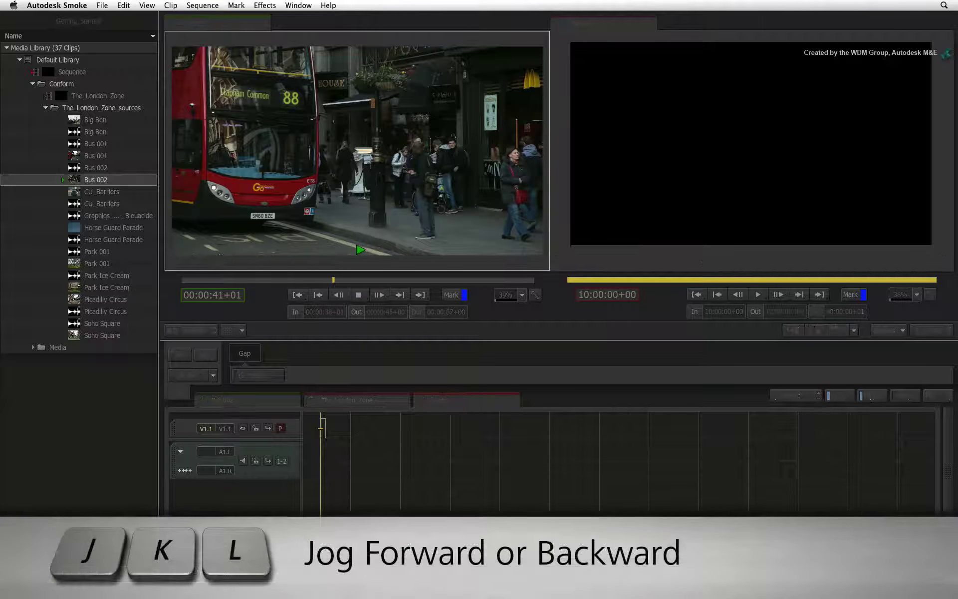
{"action": "key", "text": "j"}
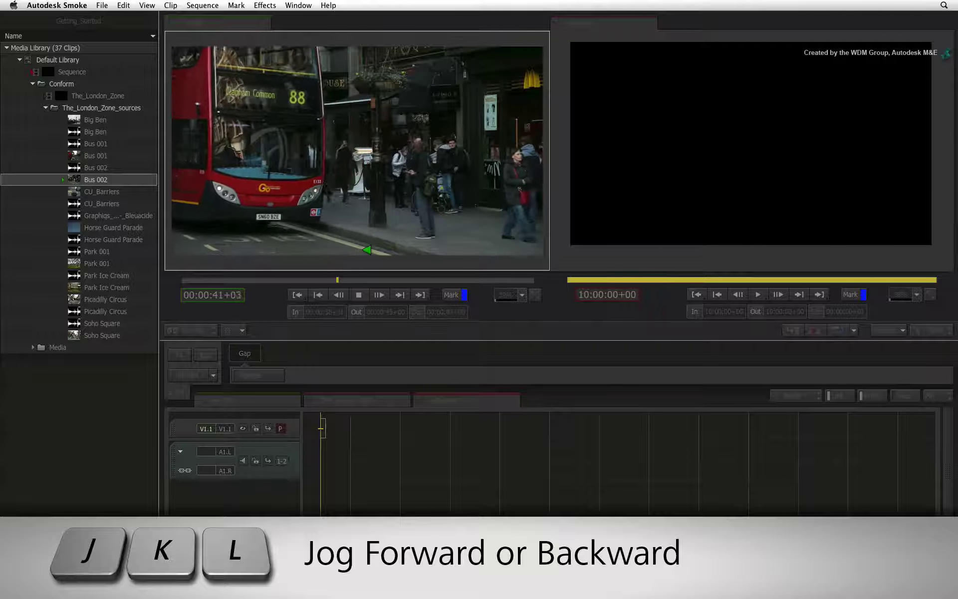
{"action": "key", "text": "k"}
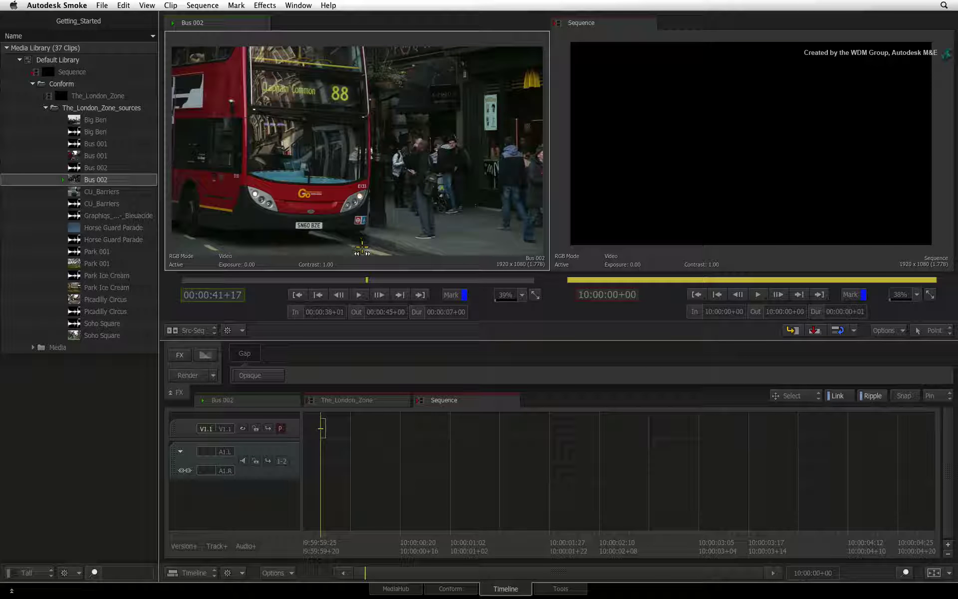
- Step the clip one frame at a time back and forth, ending at 00:00:41+15
{"action": "left_click", "coordinate": [380, 295]}
{"action": "left_click", "coordinate": [379, 295]}
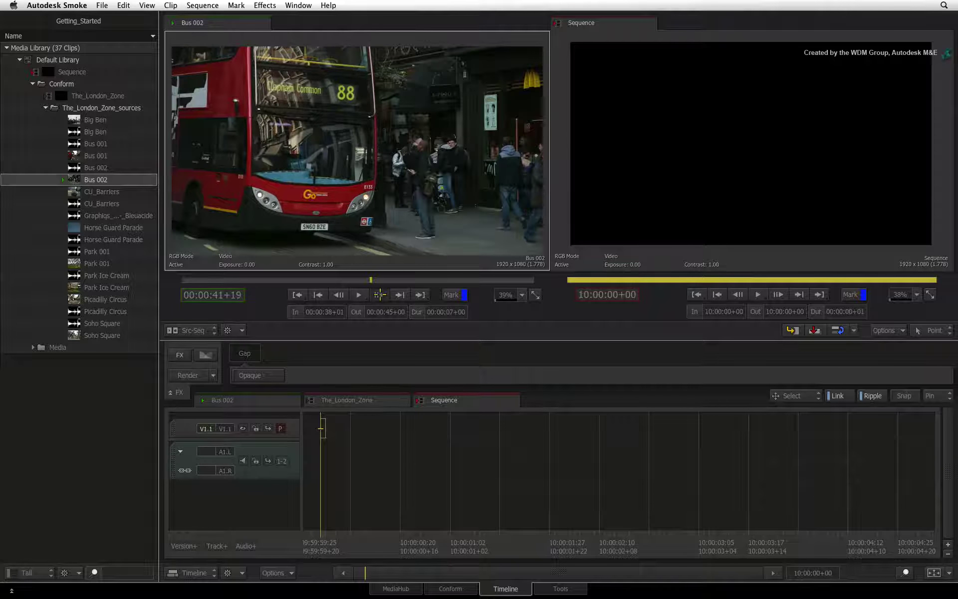
{"action": "left_click", "coordinate": [340, 294]}
{"action": "left_click", "coordinate": [340, 294]}
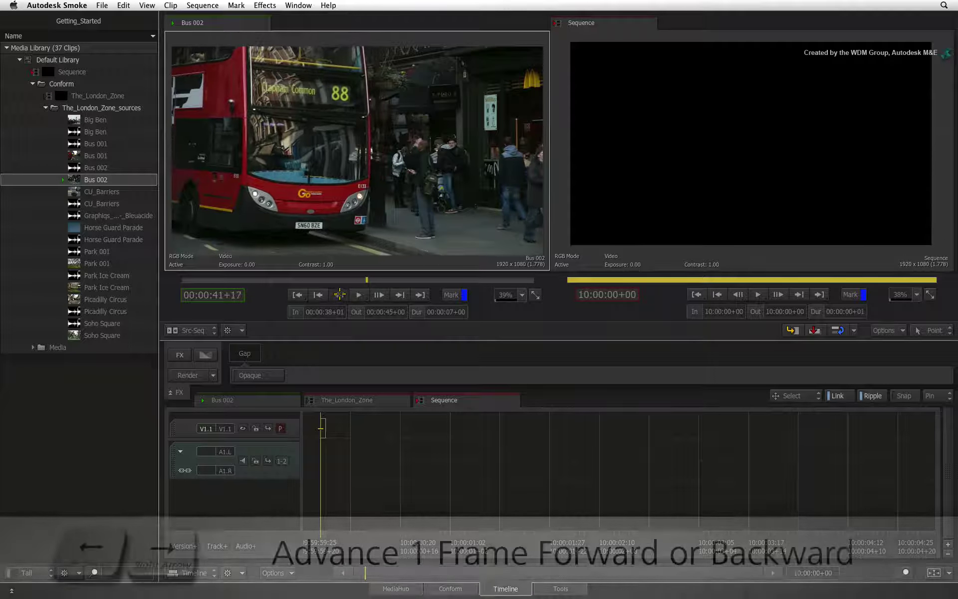
{"action": "left_click", "coordinate": [339, 295]}
{"action": "left_click", "coordinate": [339, 295]}
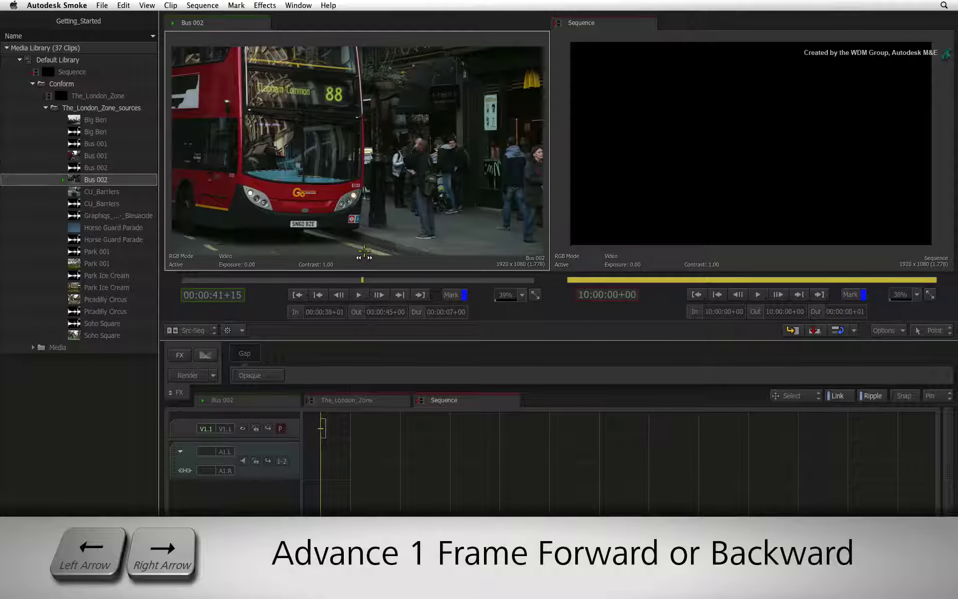
{"action": "key", "text": "Left"}
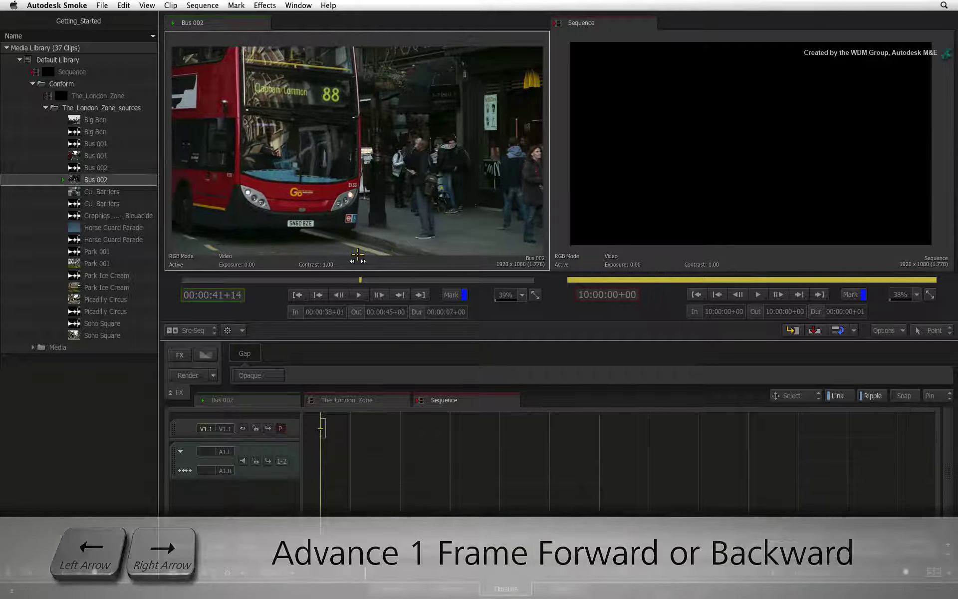
{"action": "key", "text": "Right"}
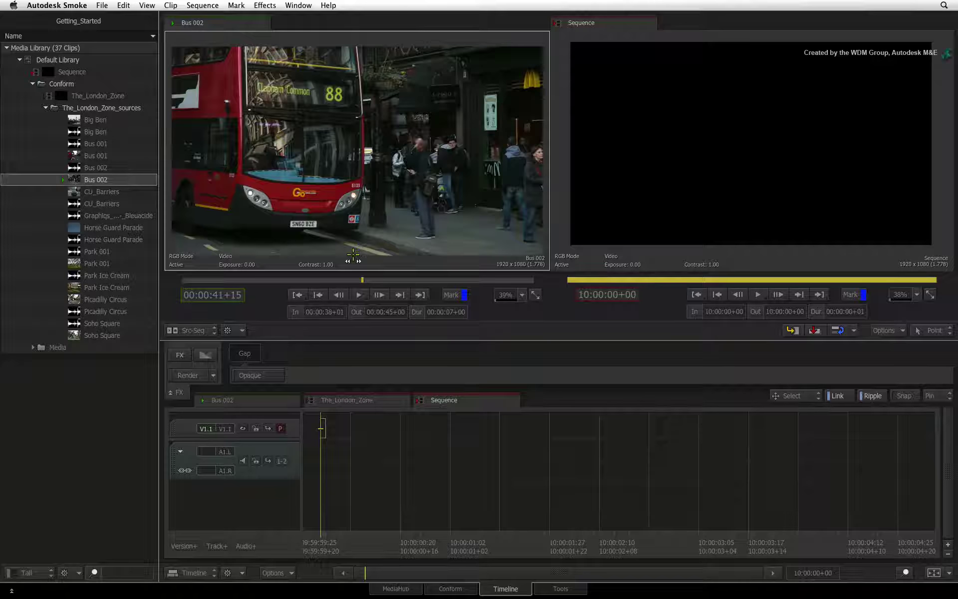
- Jump to the In point, then to the next and previous transitions, ending at 00:00:38+01
{"action": "left_click", "coordinate": [317, 295]}
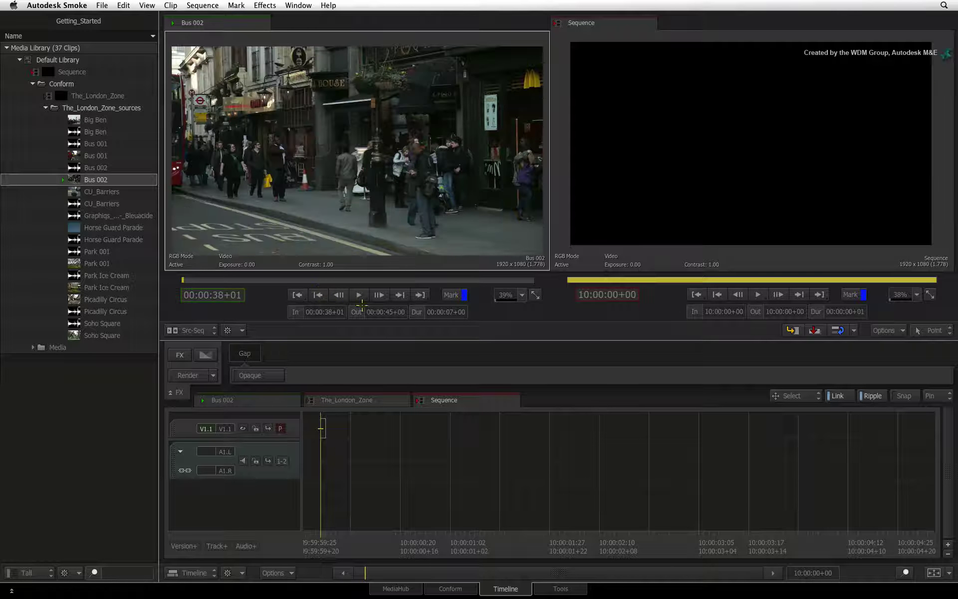
{"action": "left_click", "coordinate": [399, 294]}
{"action": "left_click", "coordinate": [318, 294]}
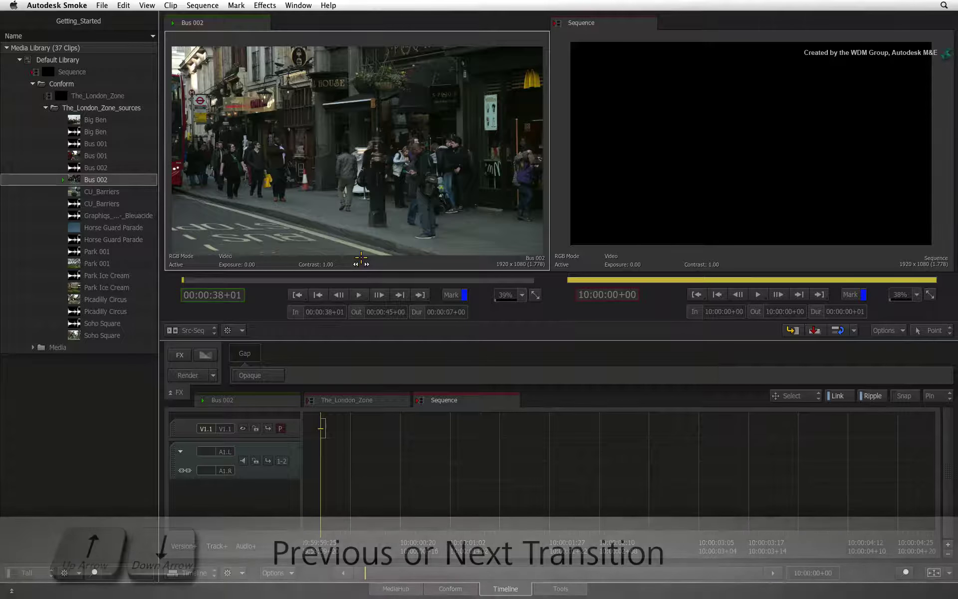
{"action": "key", "text": "Down"}
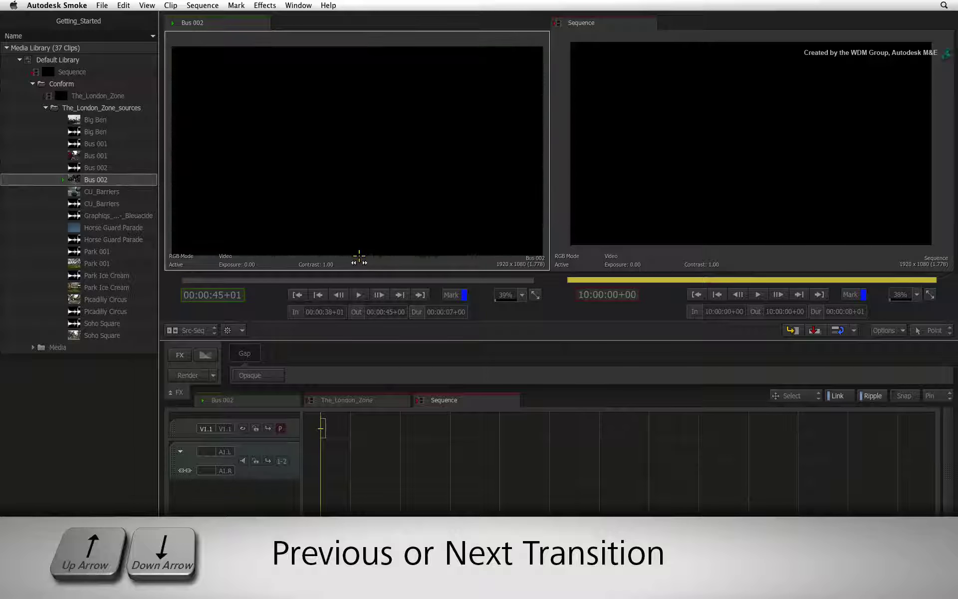
{"action": "key", "text": "Up"}
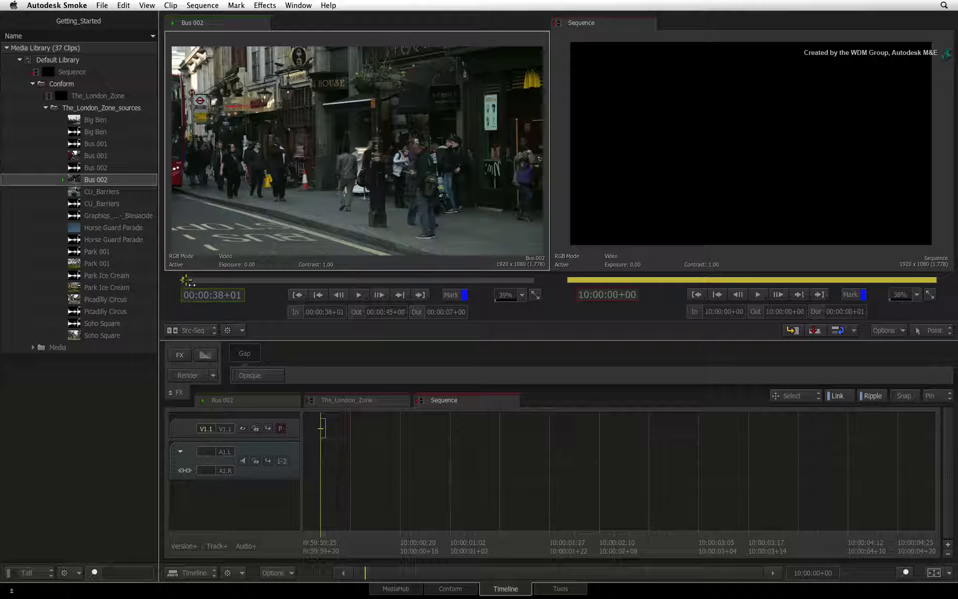
- Scrub the source viewer back and forth, settling at 00:00:40+19 as the red bus enters
{"action": "left_click_drag", "start_coordinate": [186, 279], "coordinate": [426, 284]}
{"action": "left_click_drag", "start_coordinate": [285, 286], "coordinate": [281, 279]}
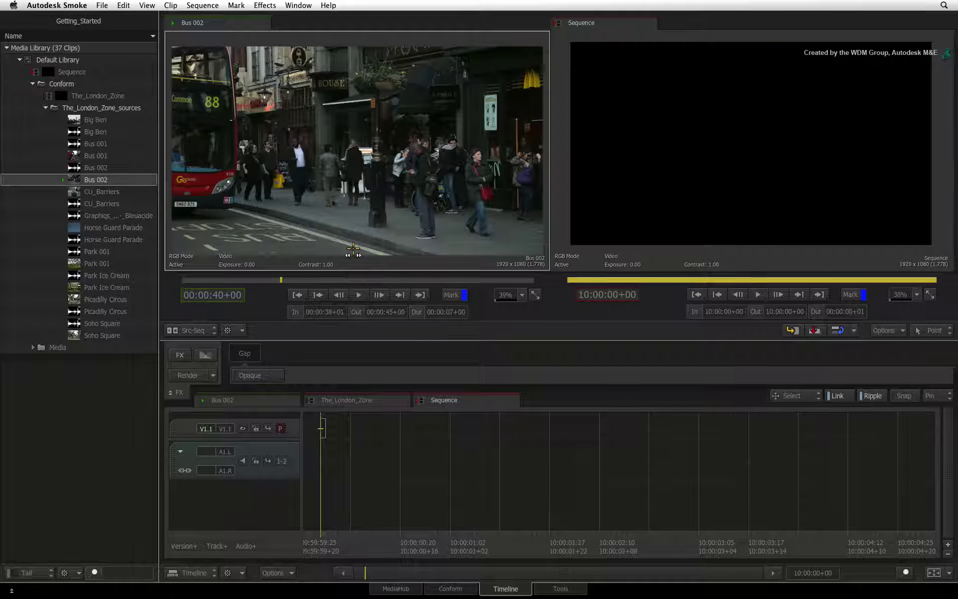
{"action": "mouse_move", "coordinate": [353, 248]}
{"action": "left_mouse_down"}
{"action": "mouse_move", "coordinate": [456, 239]}
{"action": "mouse_move", "coordinate": [309, 245]}
{"action": "mouse_move", "coordinate": [372, 240]}
{"action": "left_mouse_up"}
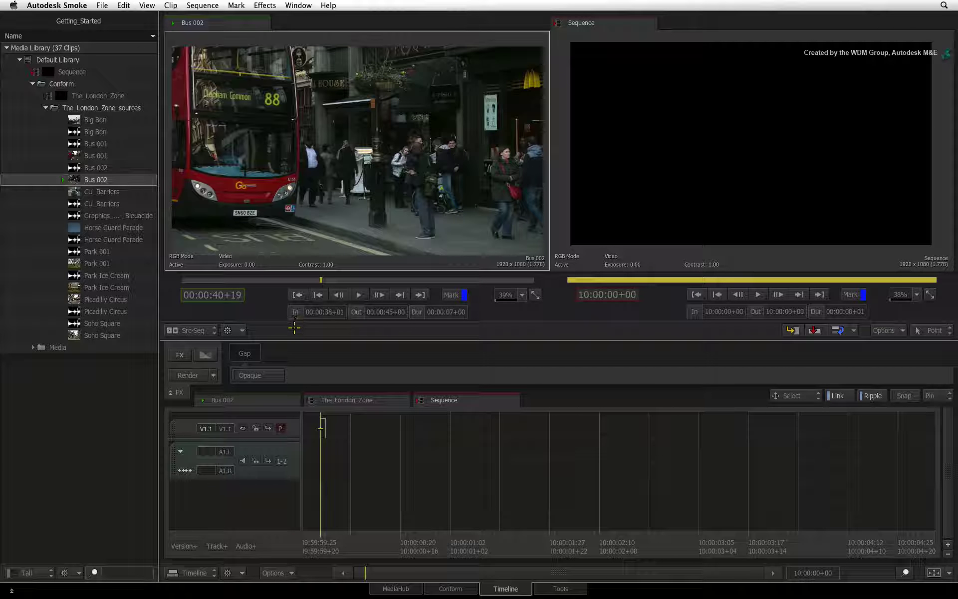
- Scrub back to mark In at 00:00:39+19, then forward to mark Out at 00:00:42+00
{"action": "left_click_drag", "start_coordinate": [321, 279], "coordinate": [270, 278]}
{"action": "key", "text": "i"}
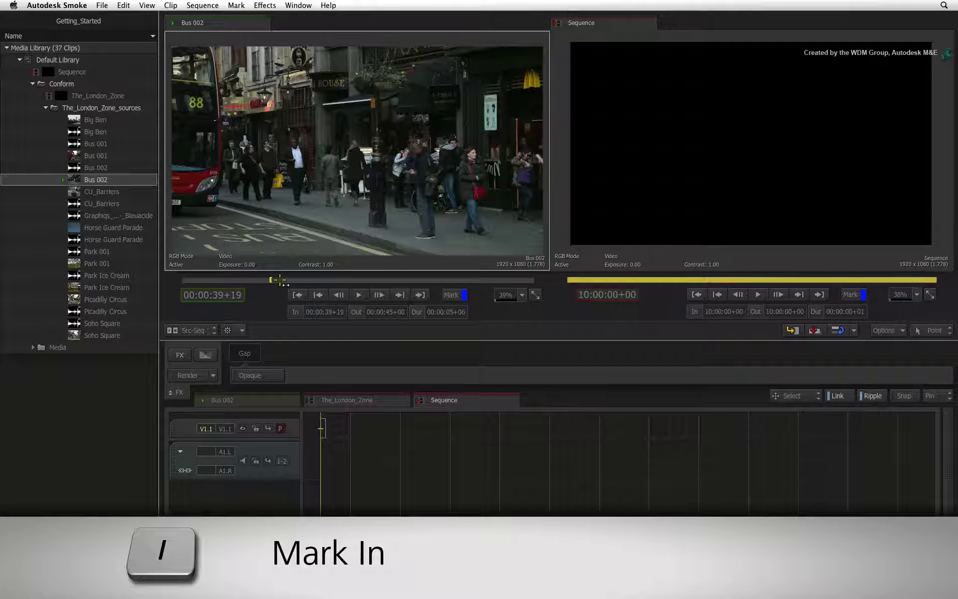
{"action": "left_click_drag", "start_coordinate": [279, 279], "coordinate": [382, 274]}
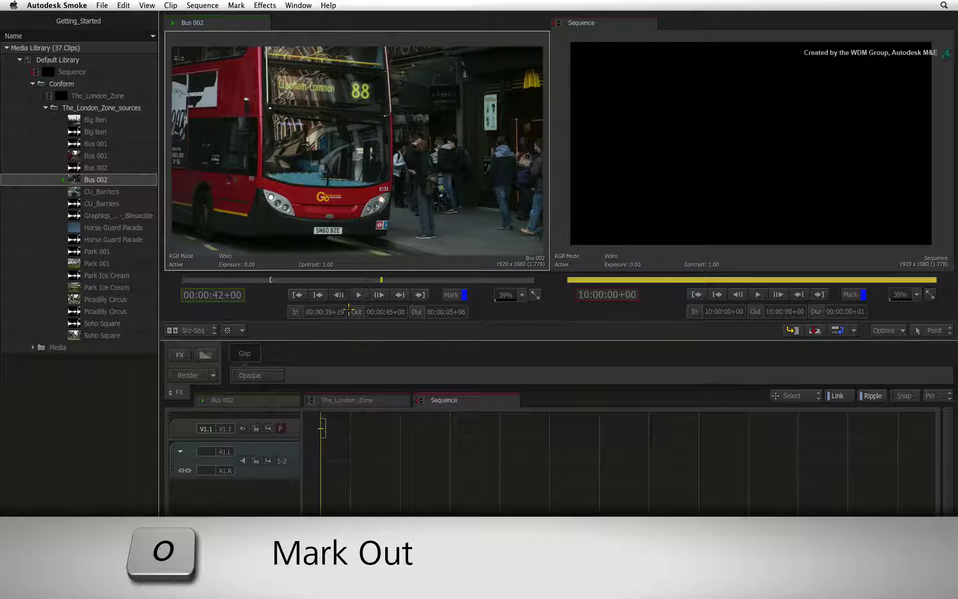
{"action": "key", "text": "o"}
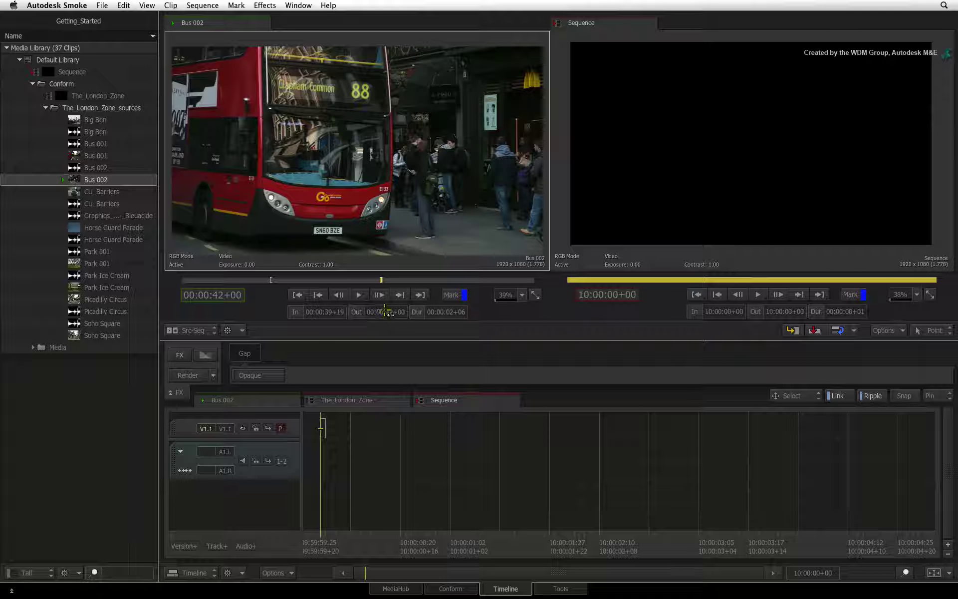
- Enter 43+00 as the Out timecode, then drag the duration to 03+00 (Out 00:00:42+18)
{"action": "left_click", "coordinate": [384, 312]}
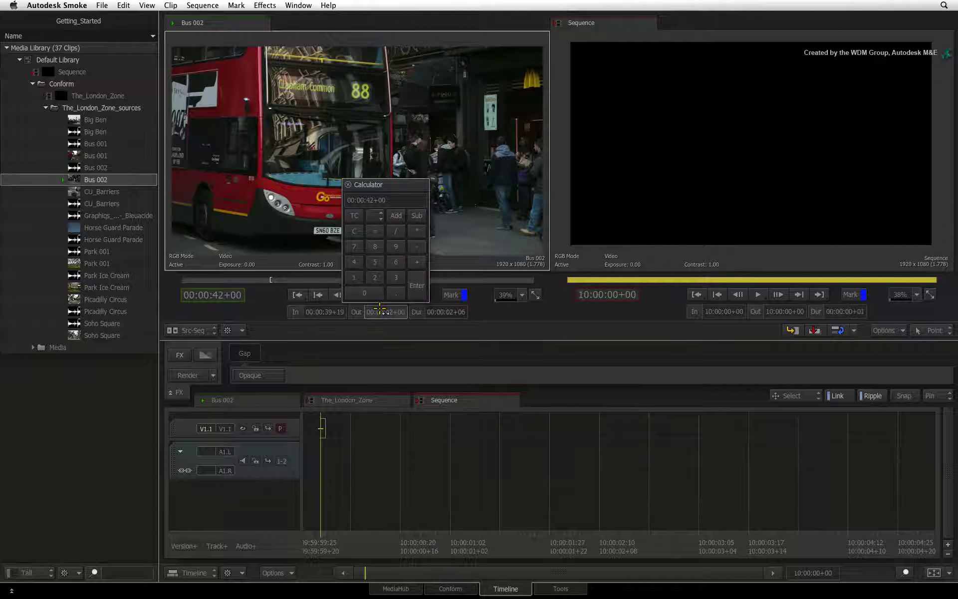
{"action": "type", "text": "43+00"}
{"action": "key", "text": "Return"}
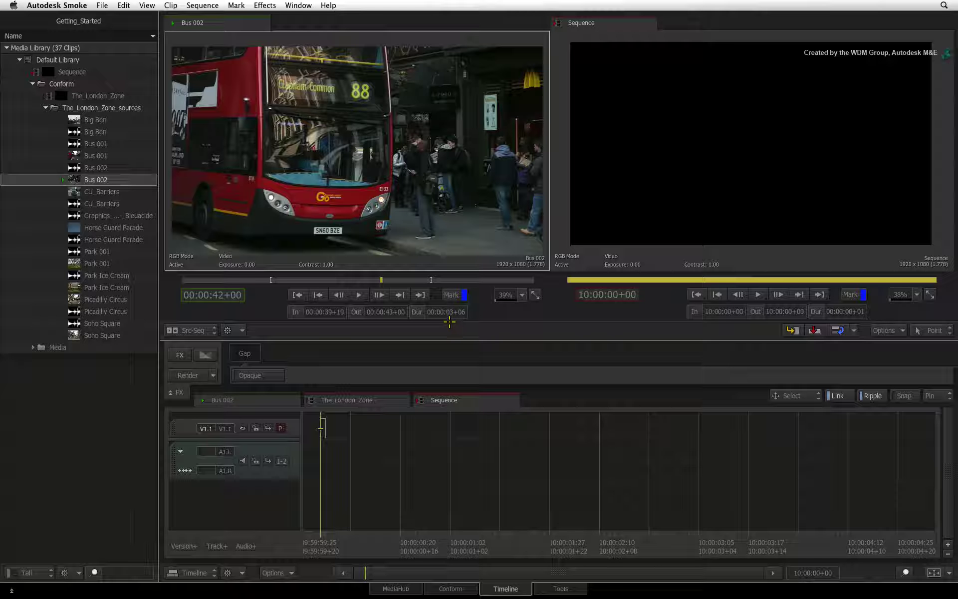
{"action": "left_click_drag", "start_coordinate": [454, 312], "coordinate": [440, 327]}
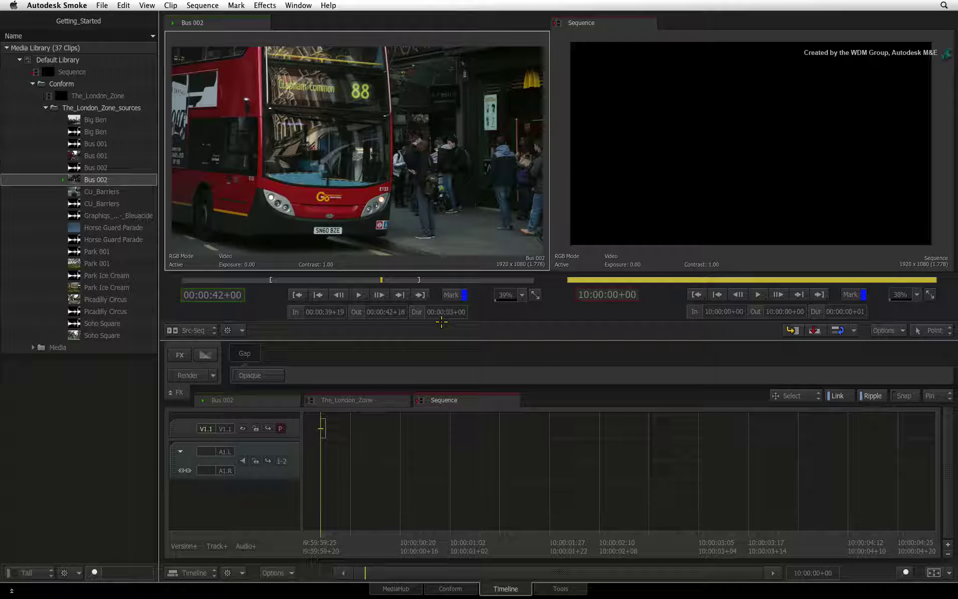
{"action": "left_click", "coordinate": [317, 294]}
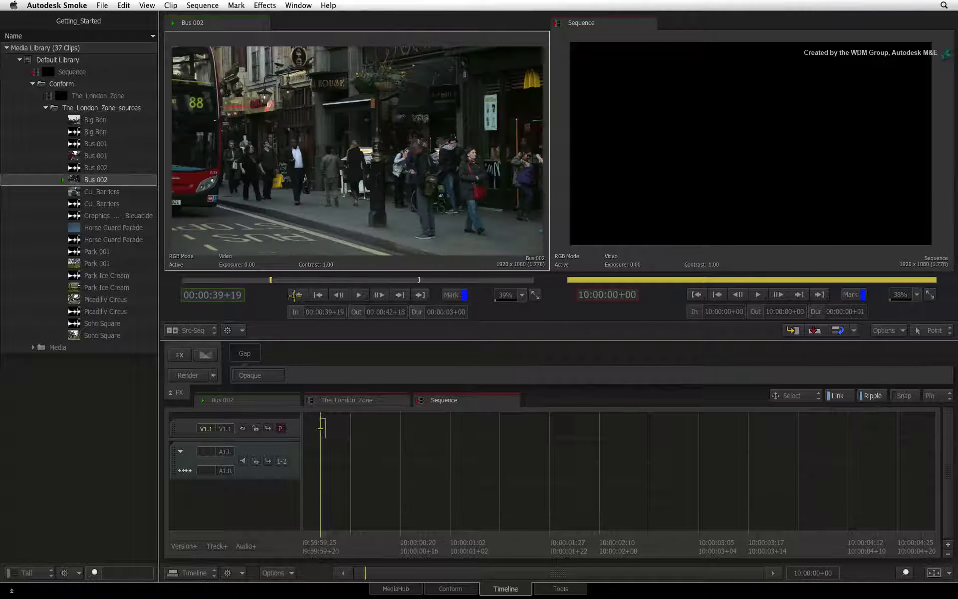
{"action": "left_click", "coordinate": [419, 294]}
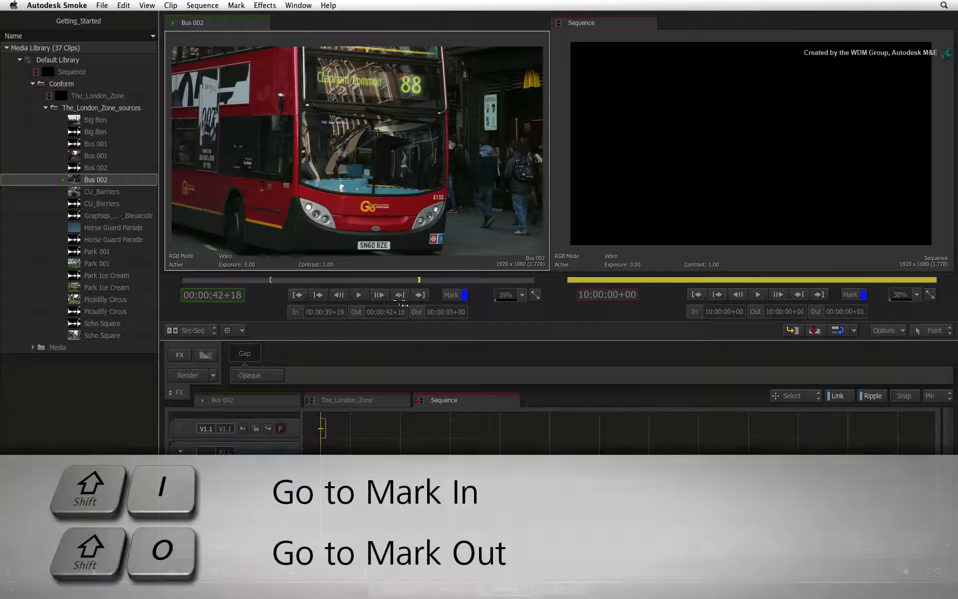
{"action": "key", "text": "shift+i"}
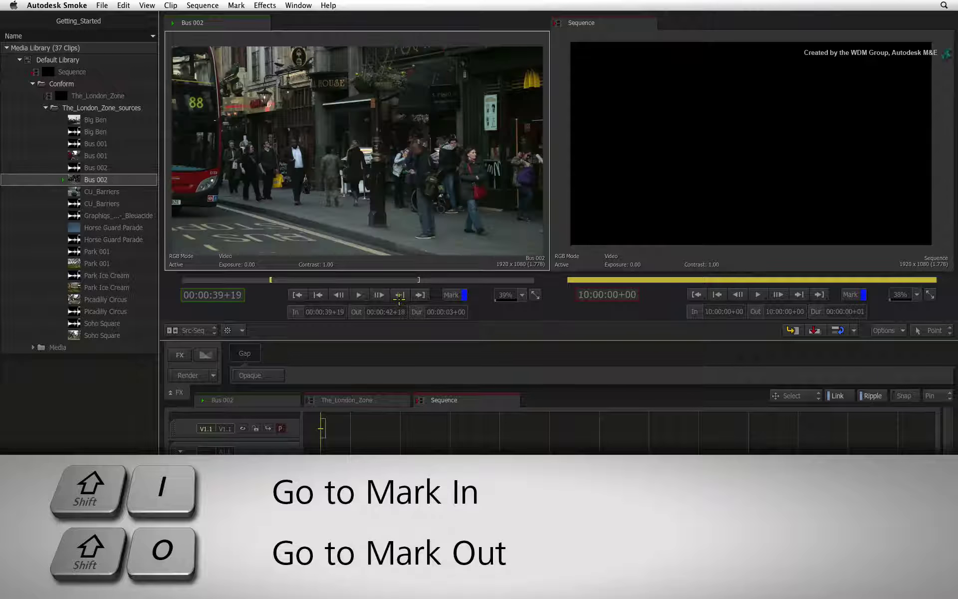
{"action": "key", "text": "shift+o"}
{"action": "key", "text": "shift+i"}
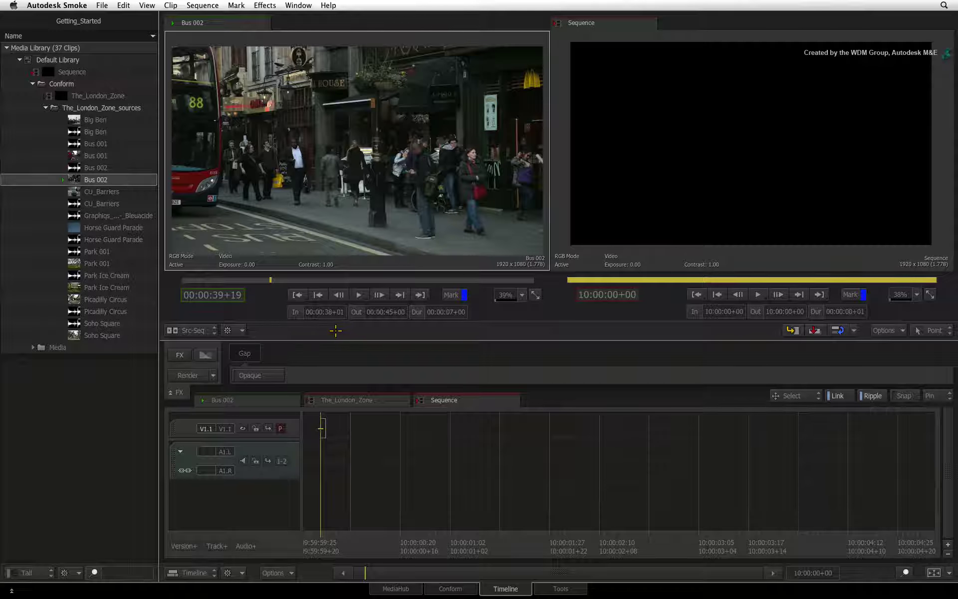
{"action": "left_click", "coordinate": [240, 330]}
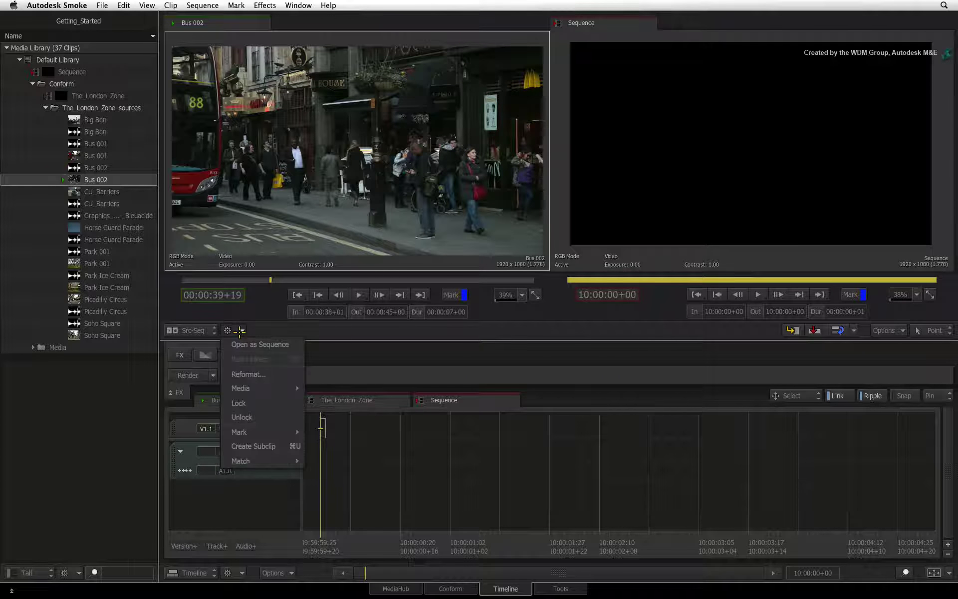
{"action": "mouse_move", "coordinate": [254, 432]}
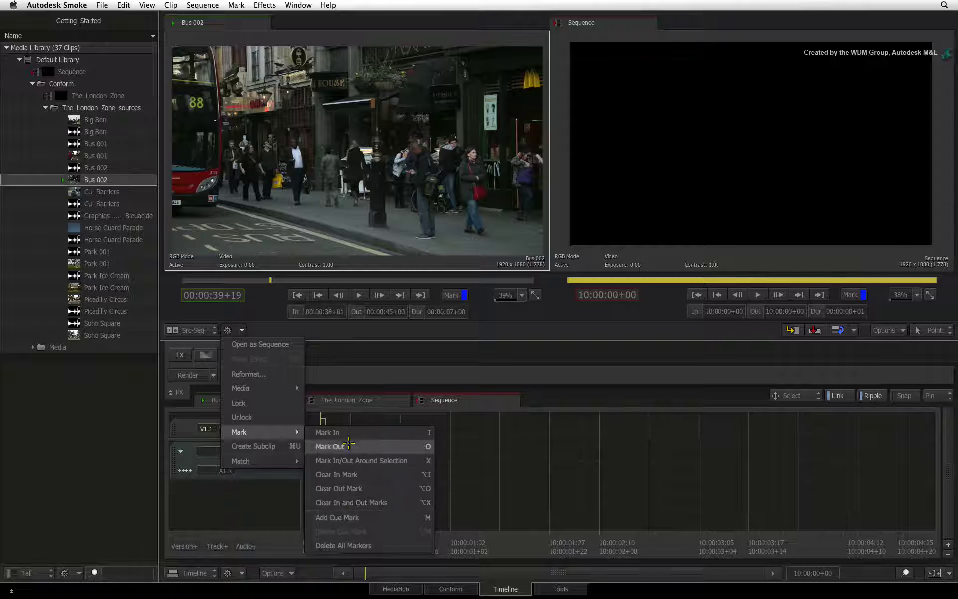
{"action": "left_click", "coordinate": [384, 352]}
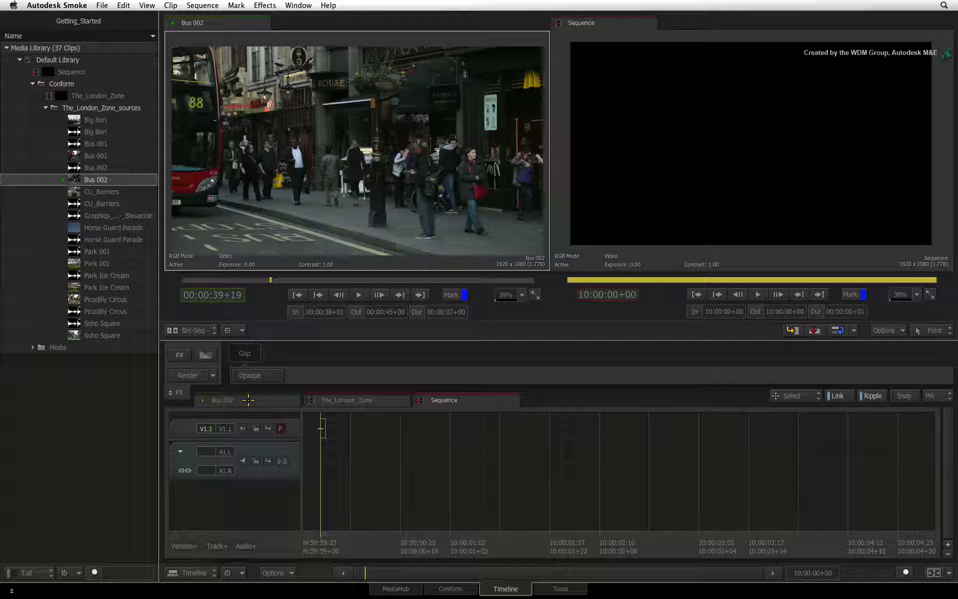
- Show Bus 002 in the timeline, mark In 00:00:39+08 and Out 00:00:41+11, then reposition the playhead
{"action": "left_click", "coordinate": [249, 400]}
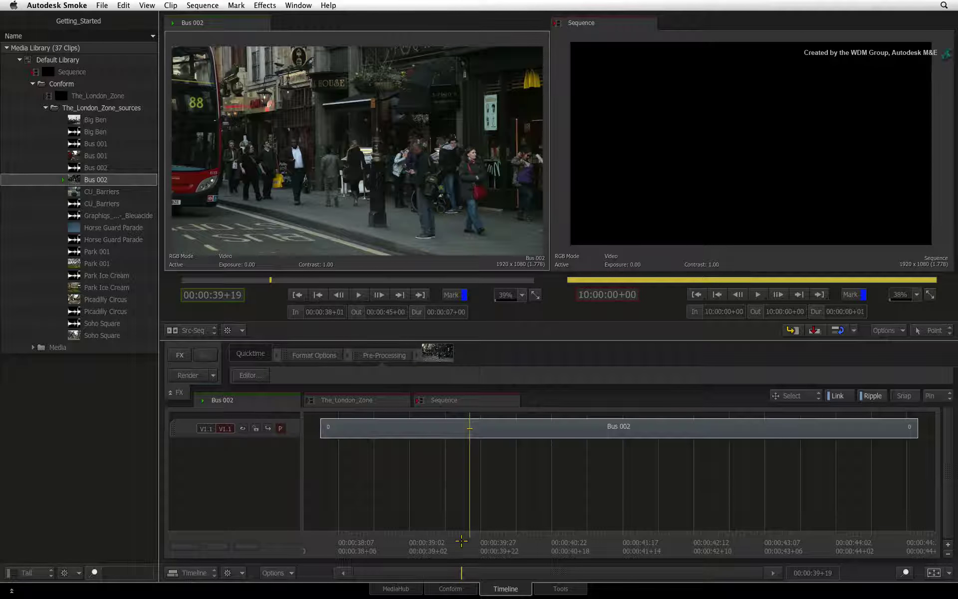
{"action": "key", "text": "space"}
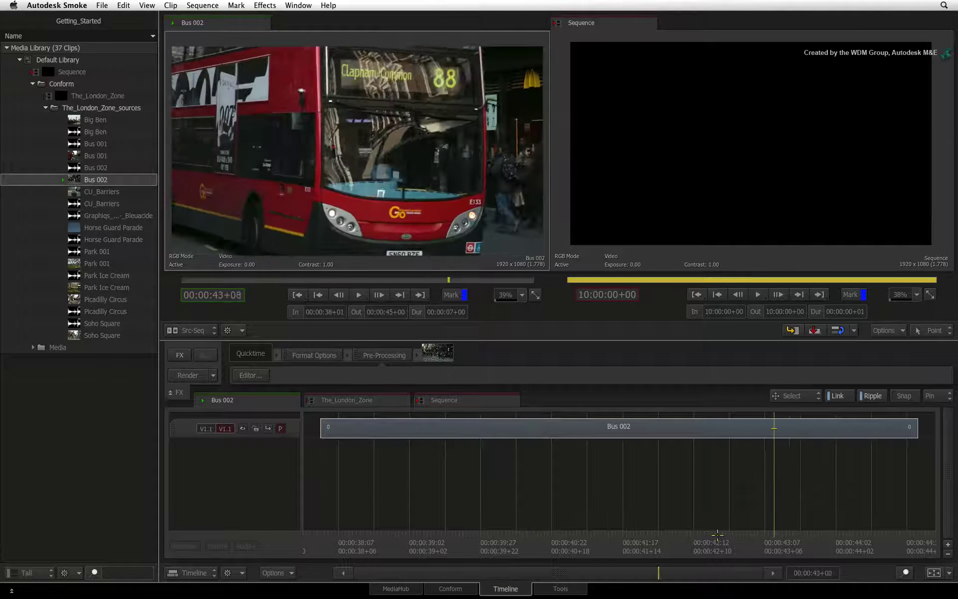
{"action": "left_click_drag", "start_coordinate": [717, 535], "coordinate": [384, 533]}
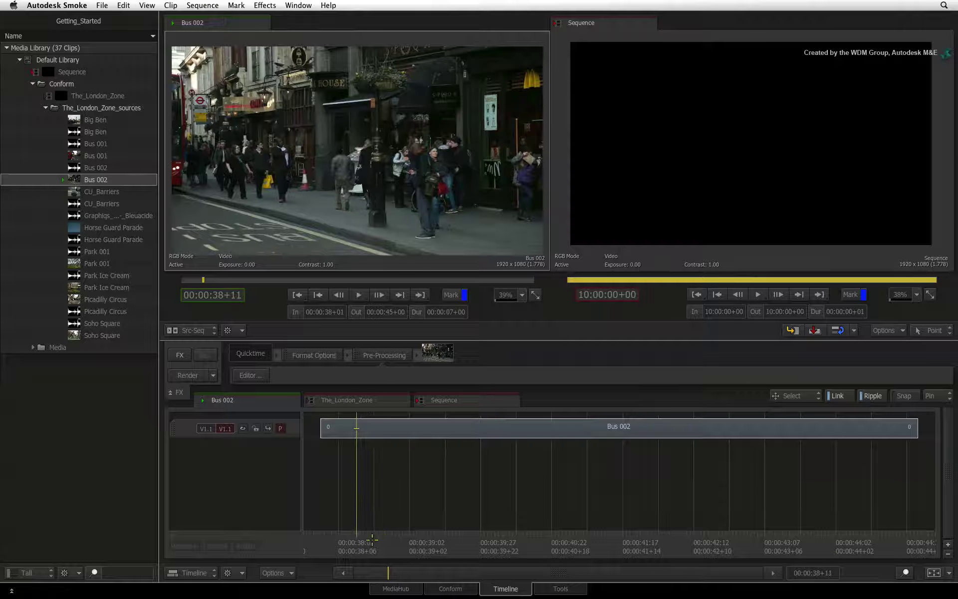
{"action": "left_click_drag", "start_coordinate": [372, 539], "coordinate": [485, 562]}
{"action": "key", "text": "i"}
{"action": "key", "text": "o"}
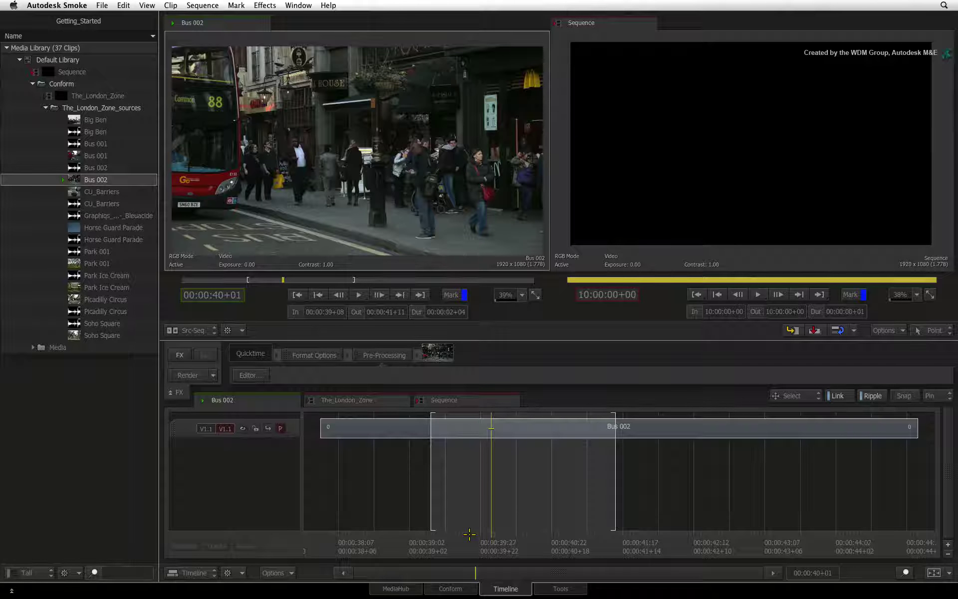
{"action": "left_click_drag", "start_coordinate": [469, 534], "coordinate": [534, 531]}
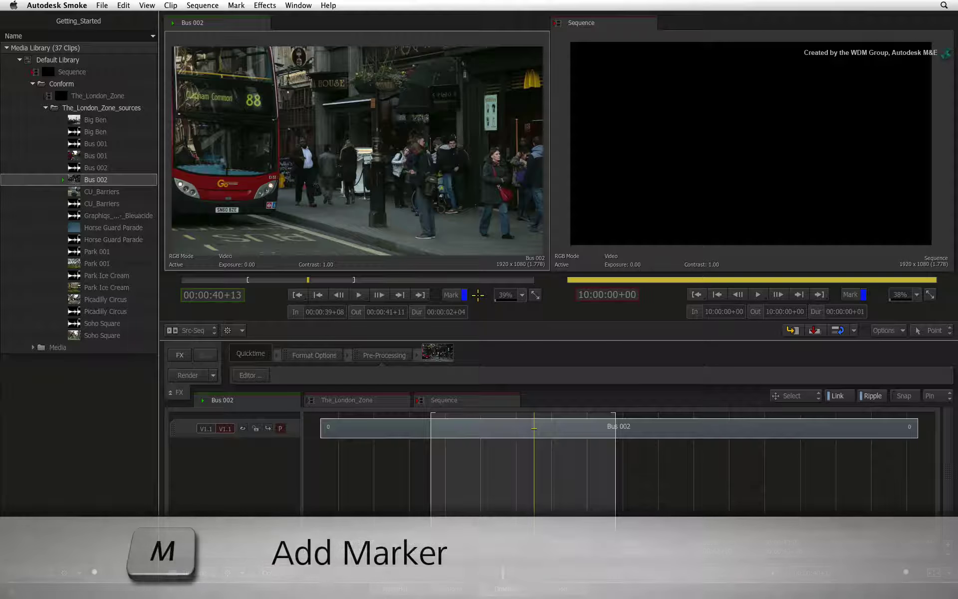
- Add Marker 1 at 00:00:40+13 and jump between marks with Shift+Up/Down, ending on it
{"action": "key", "text": "m"}
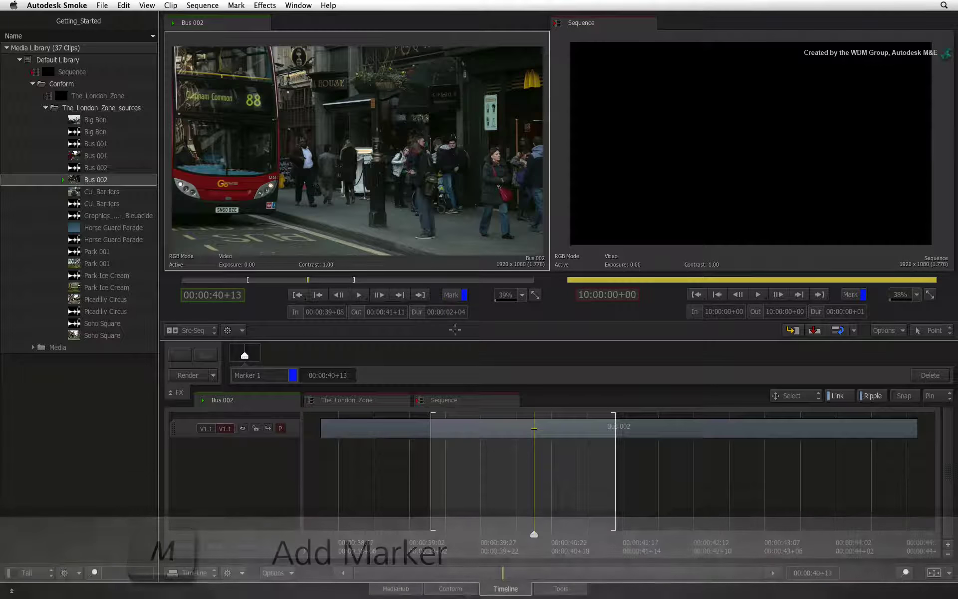
{"action": "key", "text": "j"}
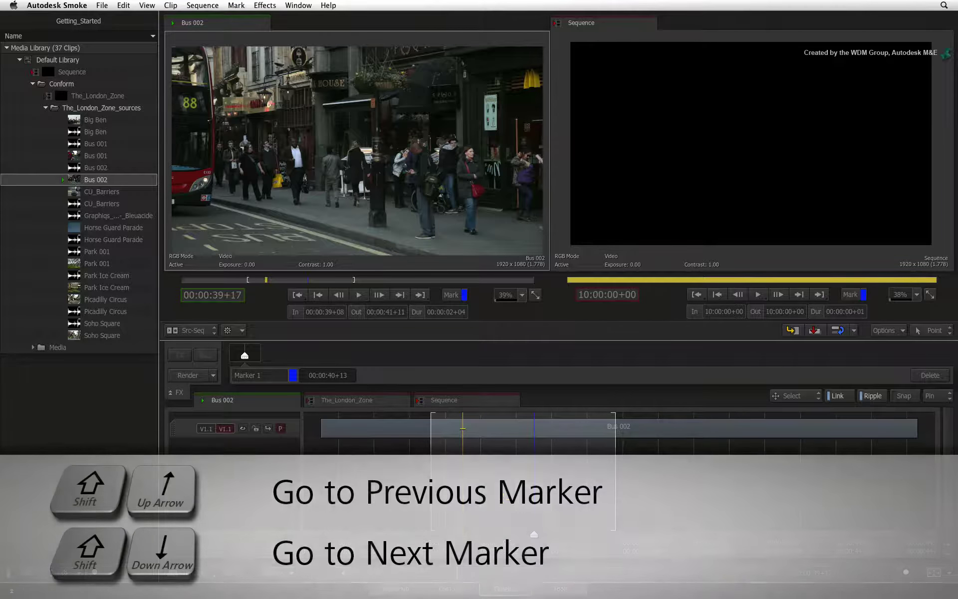
{"action": "key", "text": "shift+Up"}
{"action": "key", "text": "shift+Down"}
{"action": "key", "text": "shift+Up"}
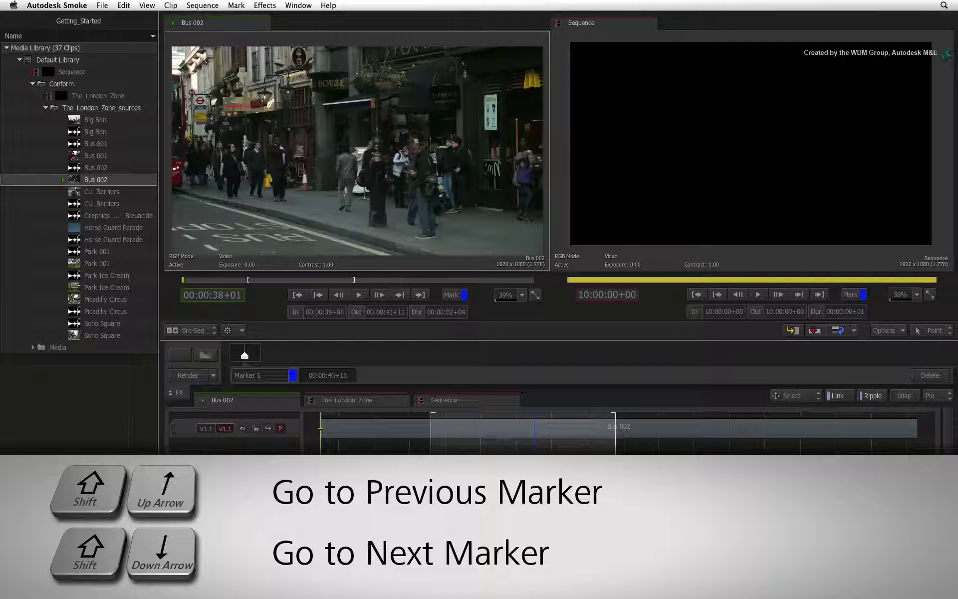
{"action": "key", "text": "shift+Down"}
{"action": "key", "text": "shift+Up"}
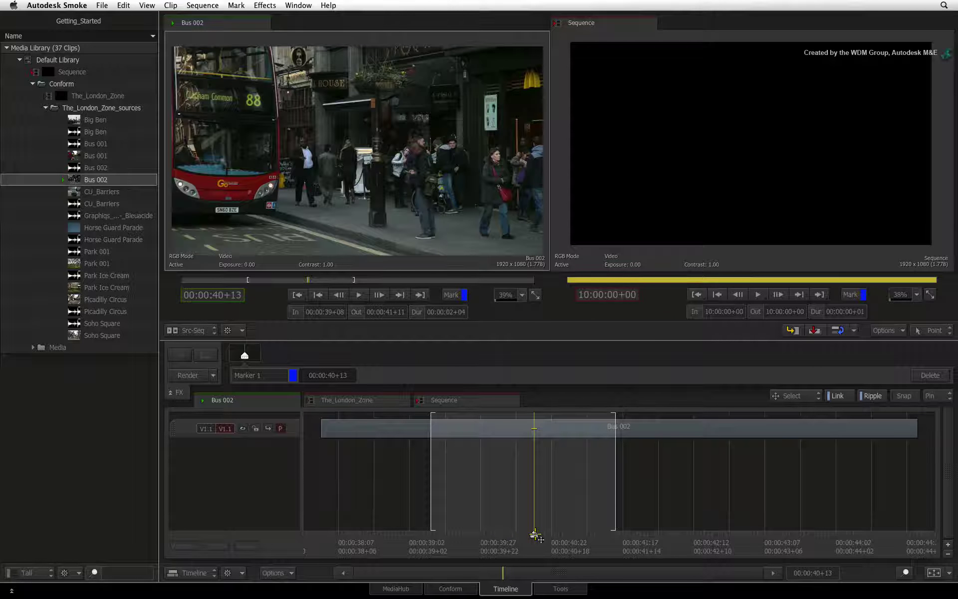
- Delete the cue marker from the gear menu's Mark options, then step back to 00:00:39+21
{"action": "left_click", "coordinate": [242, 330]}
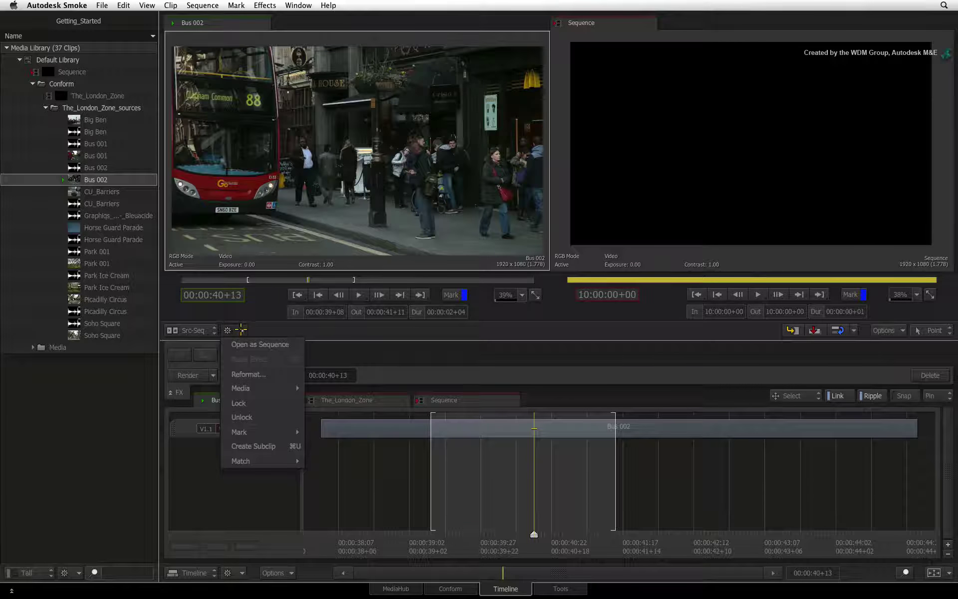
{"action": "mouse_move", "coordinate": [270, 433]}
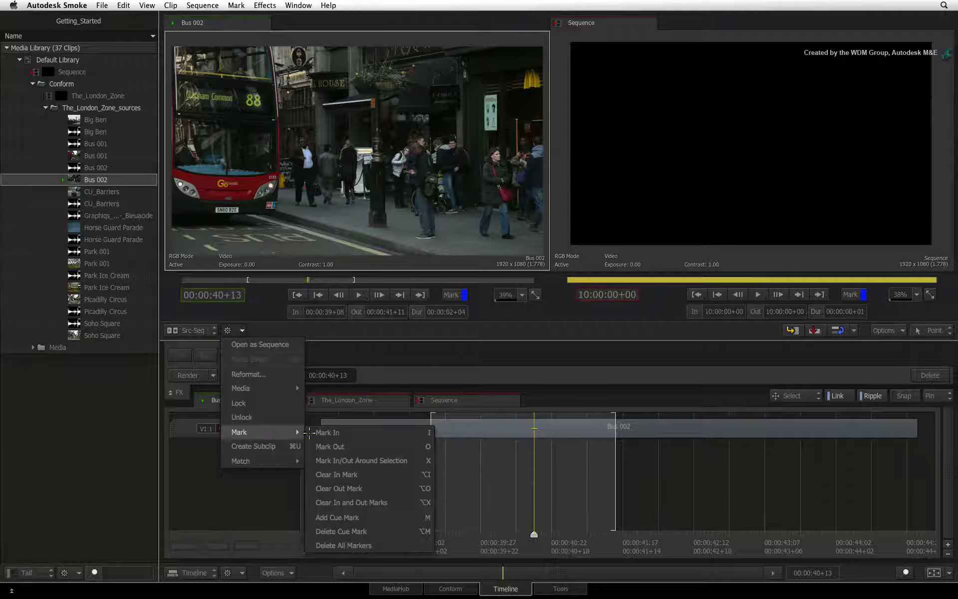
{"action": "left_click", "coordinate": [345, 531]}
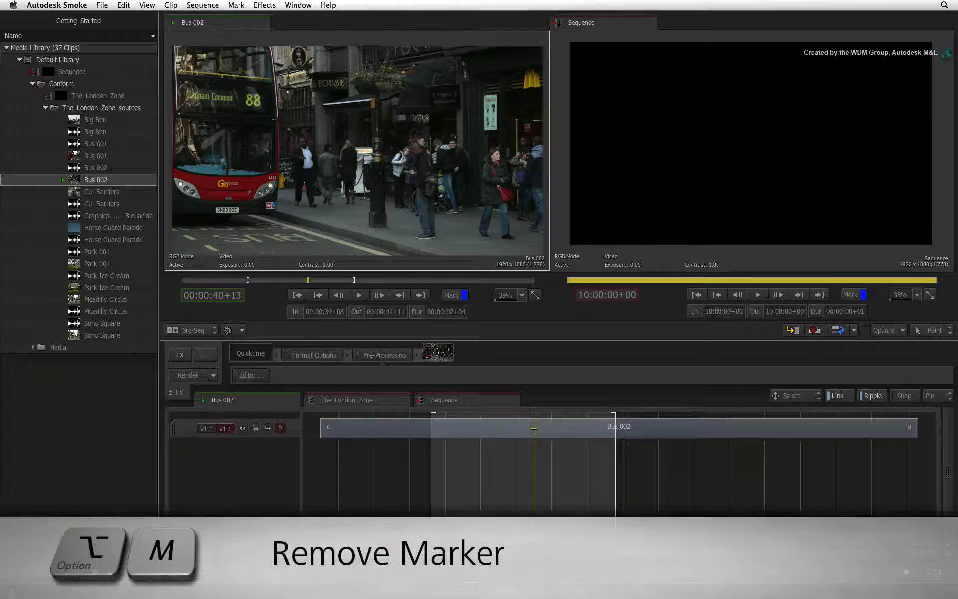
{"action": "key", "text": "j"}
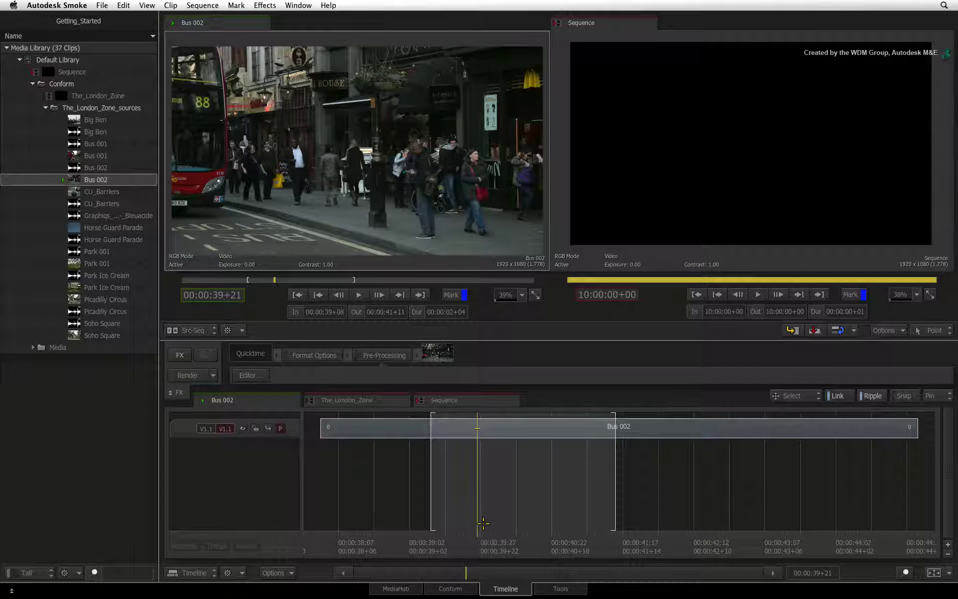
- Add cue markers at 00:00:39+21 and 00:00:40+20
{"action": "key", "text": "m"}
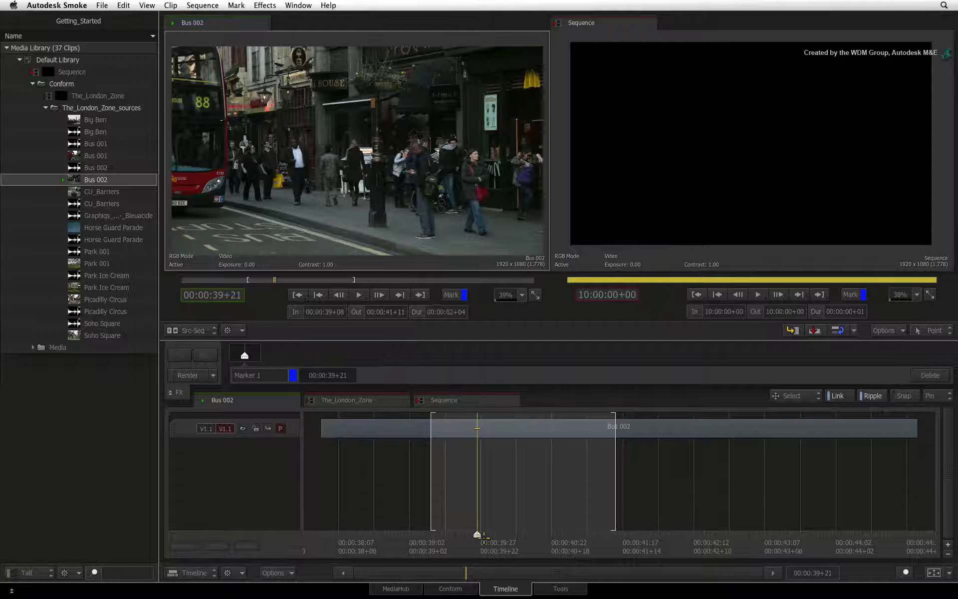
{"action": "key", "text": "space"}
{"action": "key", "text": "space"}
{"action": "key", "text": "m"}
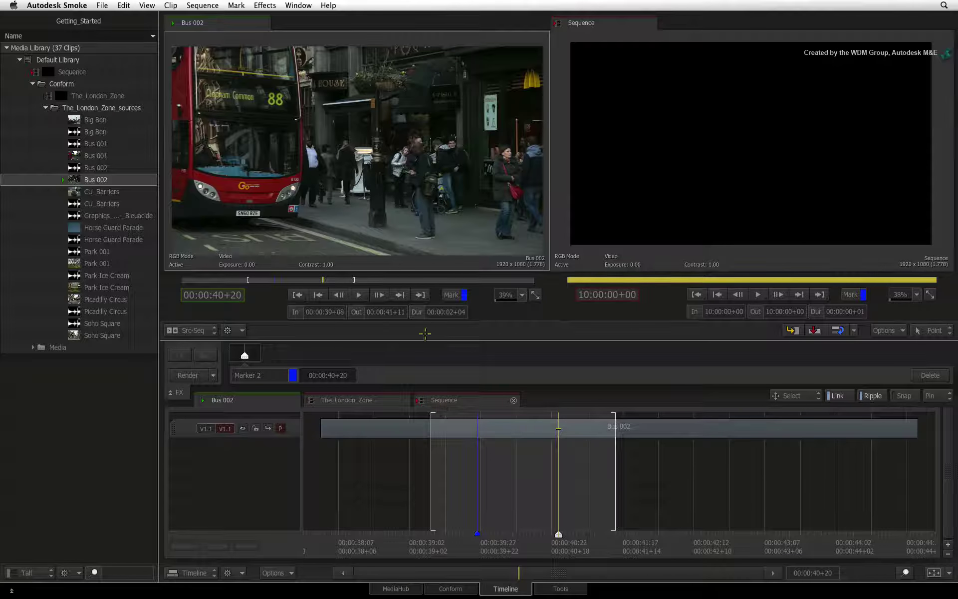
- Rename Marker 2 to 'my mark' and move Marker 1 to 00:00:40+05
{"action": "left_click", "coordinate": [273, 375]}
{"action": "double_click", "coordinate": [273, 375]}
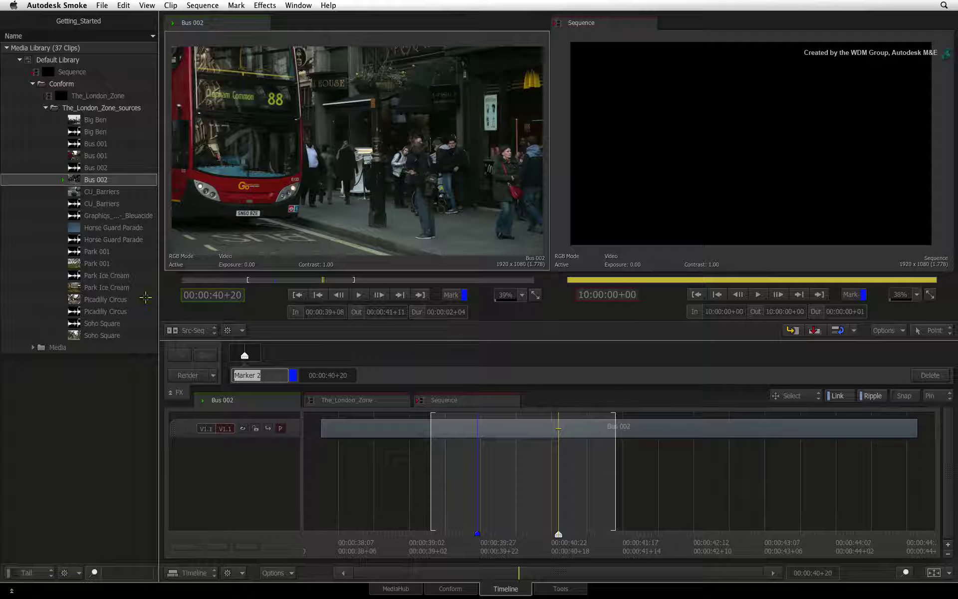
{"action": "type", "text": "my mark"}
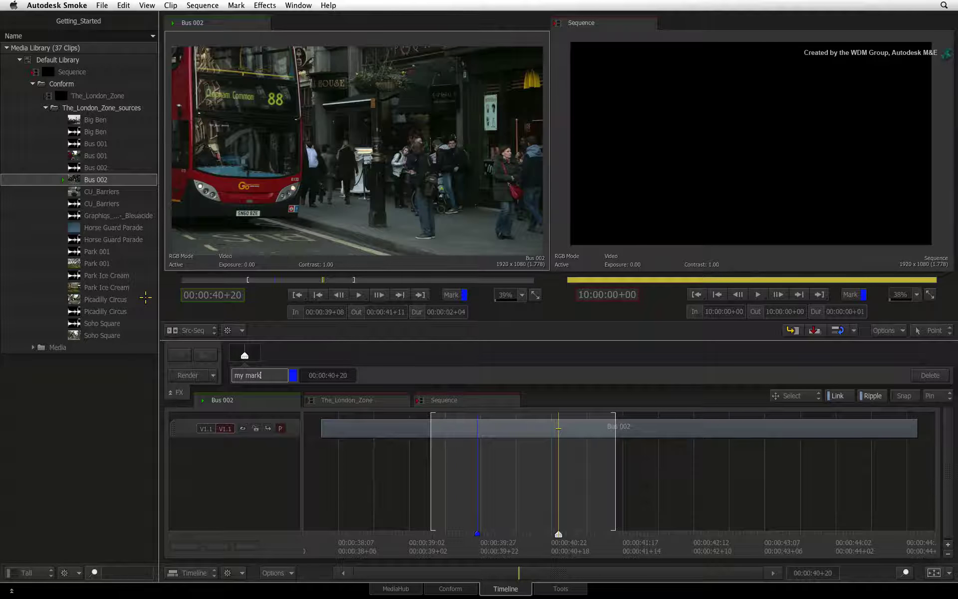
{"action": "key", "text": "Return"}
{"action": "mouse_move", "coordinate": [474, 527]}
{"action": "left_mouse_down"}
{"action": "mouse_move", "coordinate": [519, 521]}
{"action": "mouse_move", "coordinate": [459, 523]}
{"action": "mouse_move", "coordinate": [516, 529]}
{"action": "mouse_move", "coordinate": [519, 520]}
{"action": "left_mouse_up"}
{"action": "left_click", "coordinate": [505, 533]}
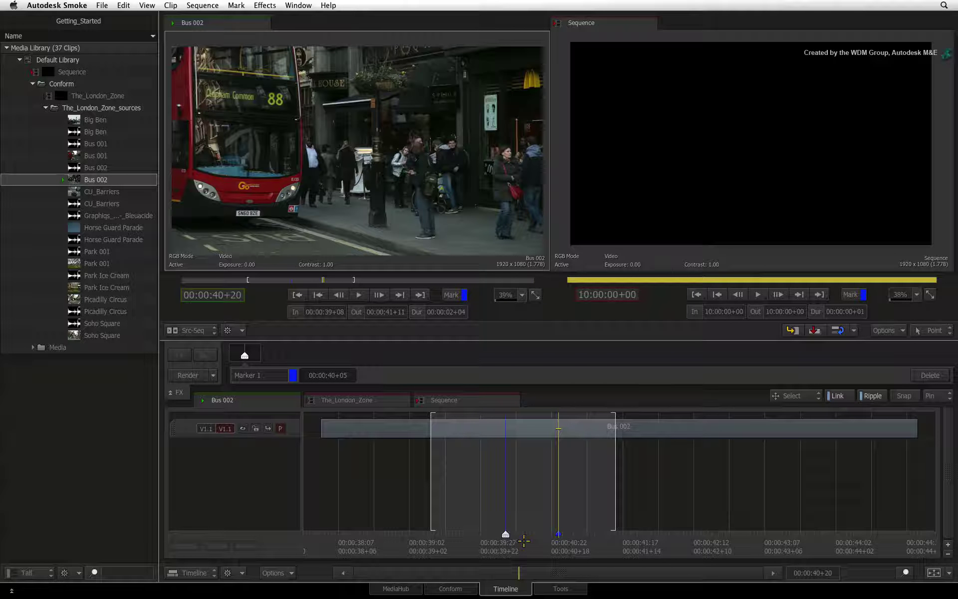
- Show the empty Sequence in the timeline and park the Bus 002 source at 00:00:39+19
{"action": "left_click", "coordinate": [474, 400]}
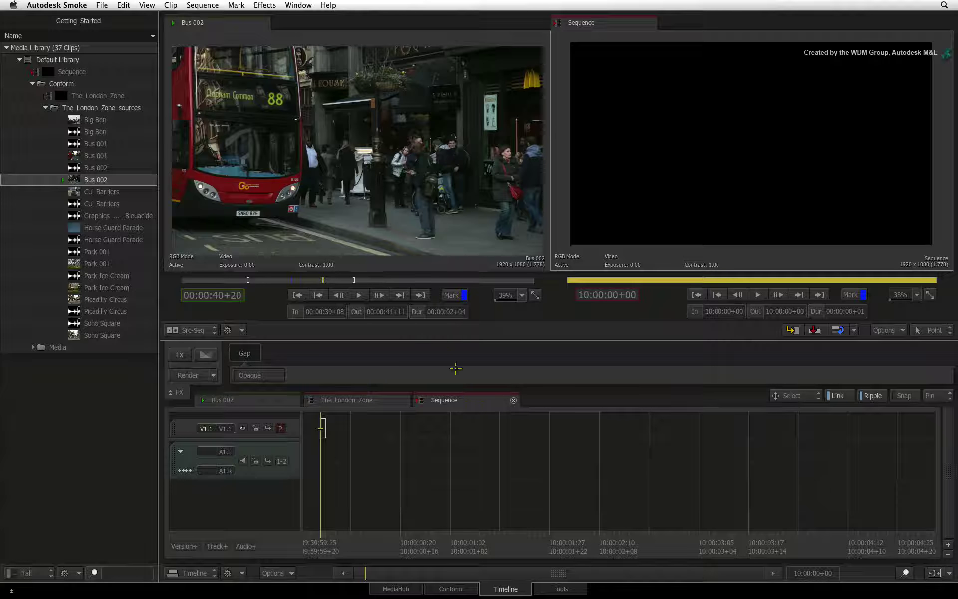
{"action": "left_click_drag", "start_coordinate": [325, 281], "coordinate": [271, 280]}
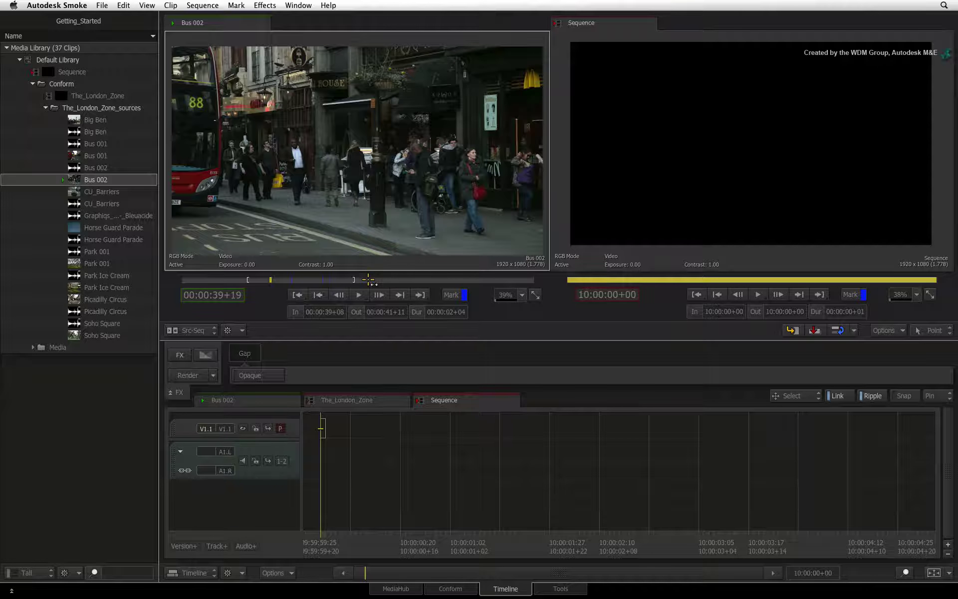
{"action": "right_click", "coordinate": [359, 295]}
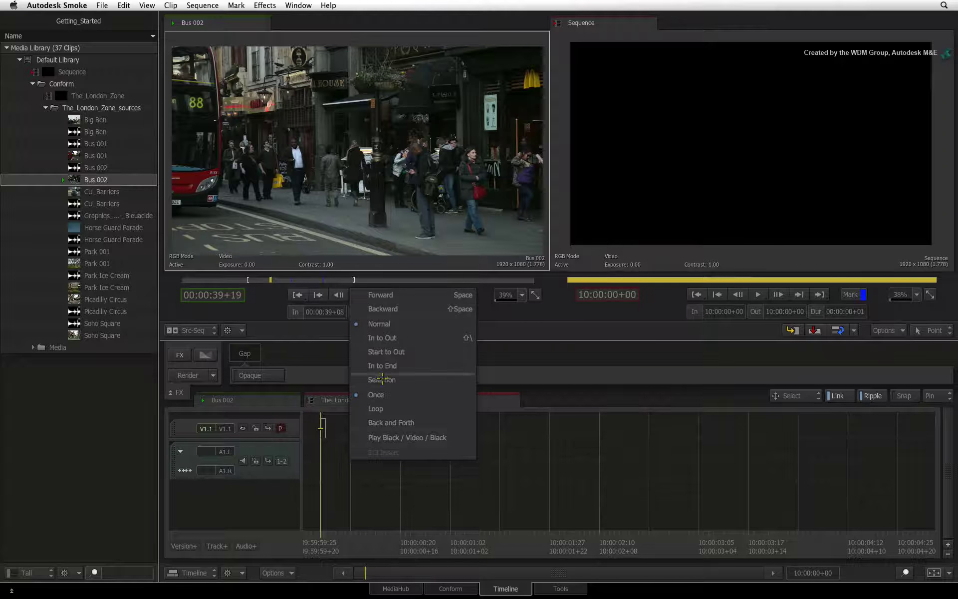
{"action": "left_click", "coordinate": [363, 272]}
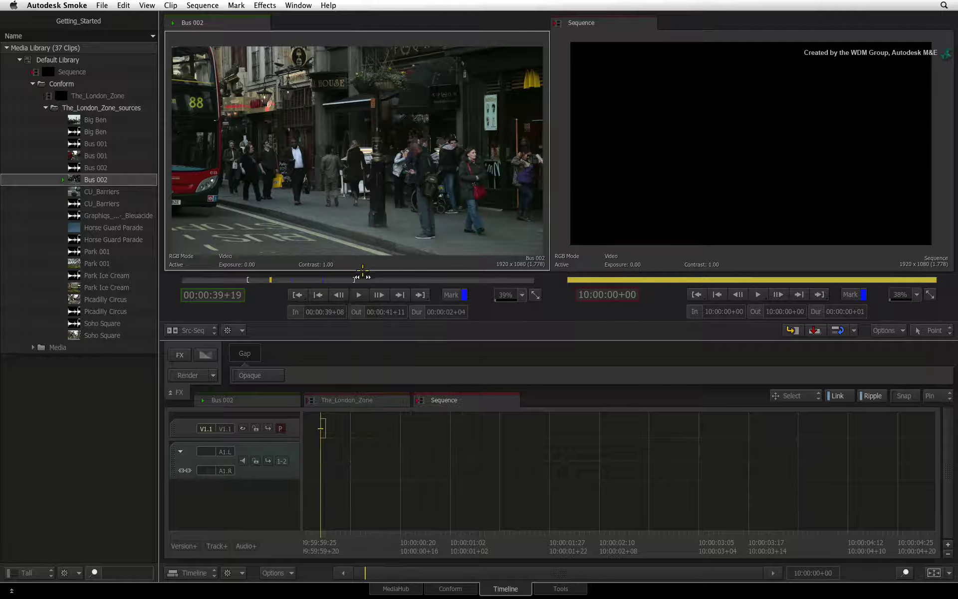
{"action": "left_click", "coordinate": [420, 295]}
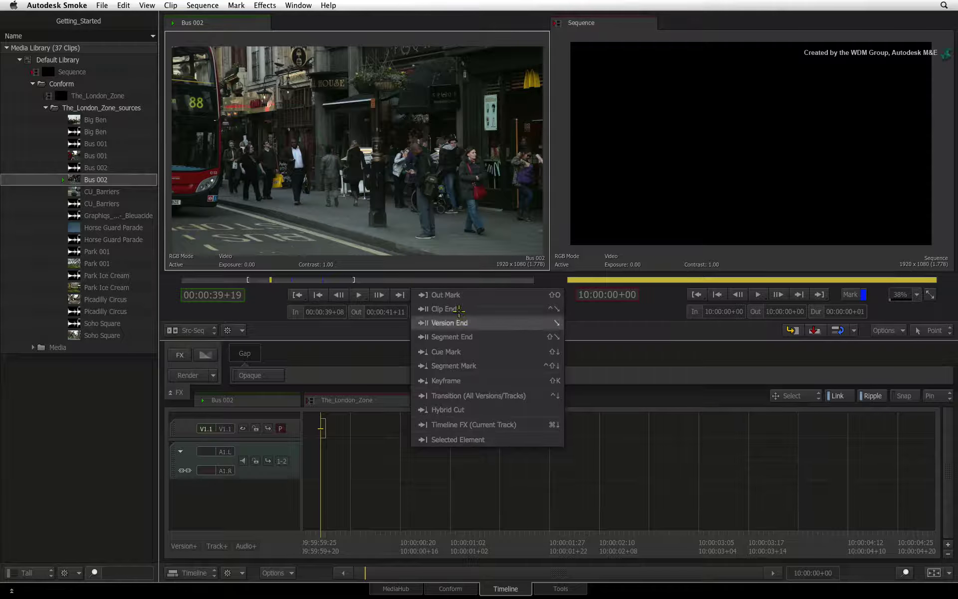
{"action": "left_click", "coordinate": [450, 266]}
{"action": "left_click", "coordinate": [296, 295]}
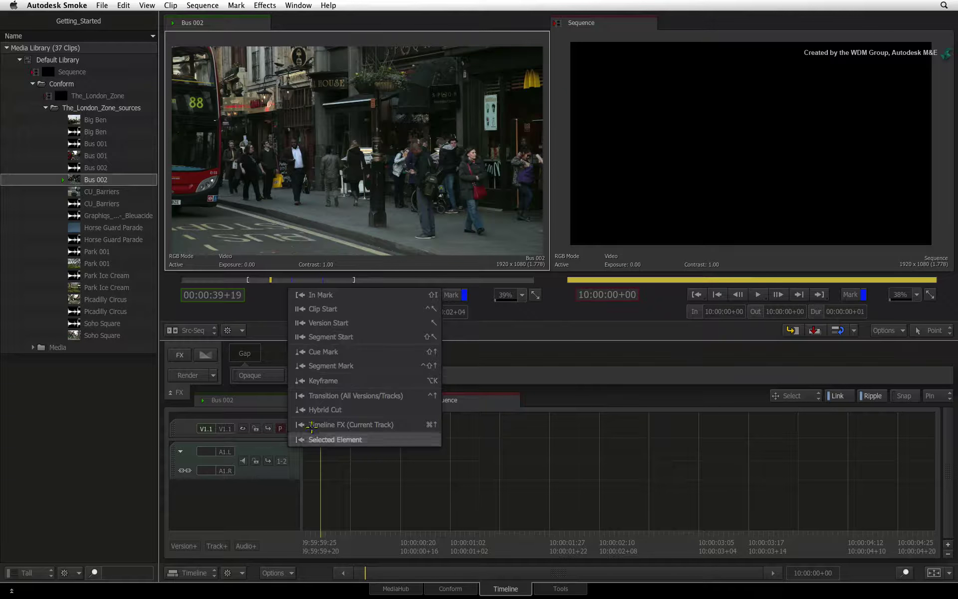
{"action": "left_click", "coordinate": [265, 301]}
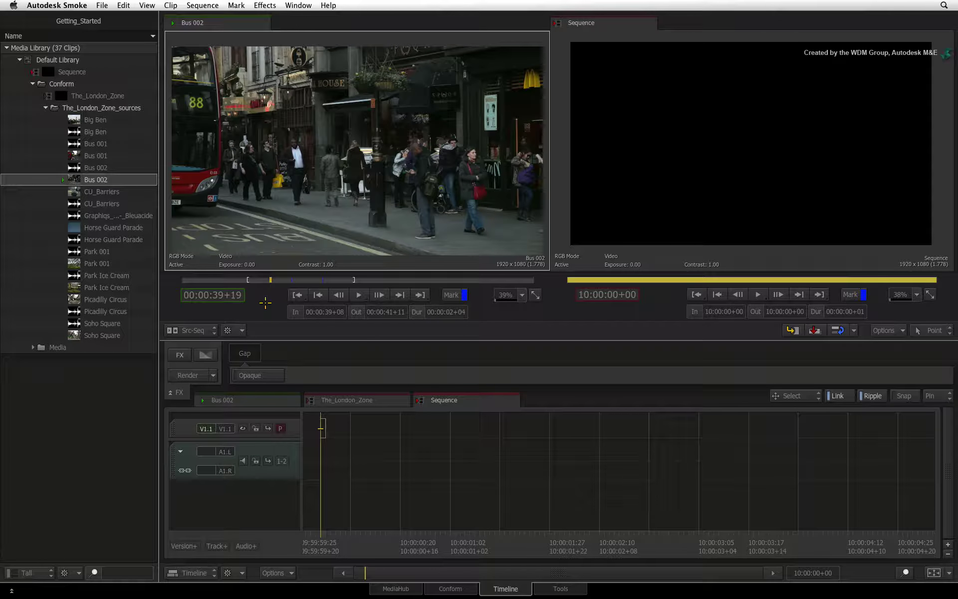